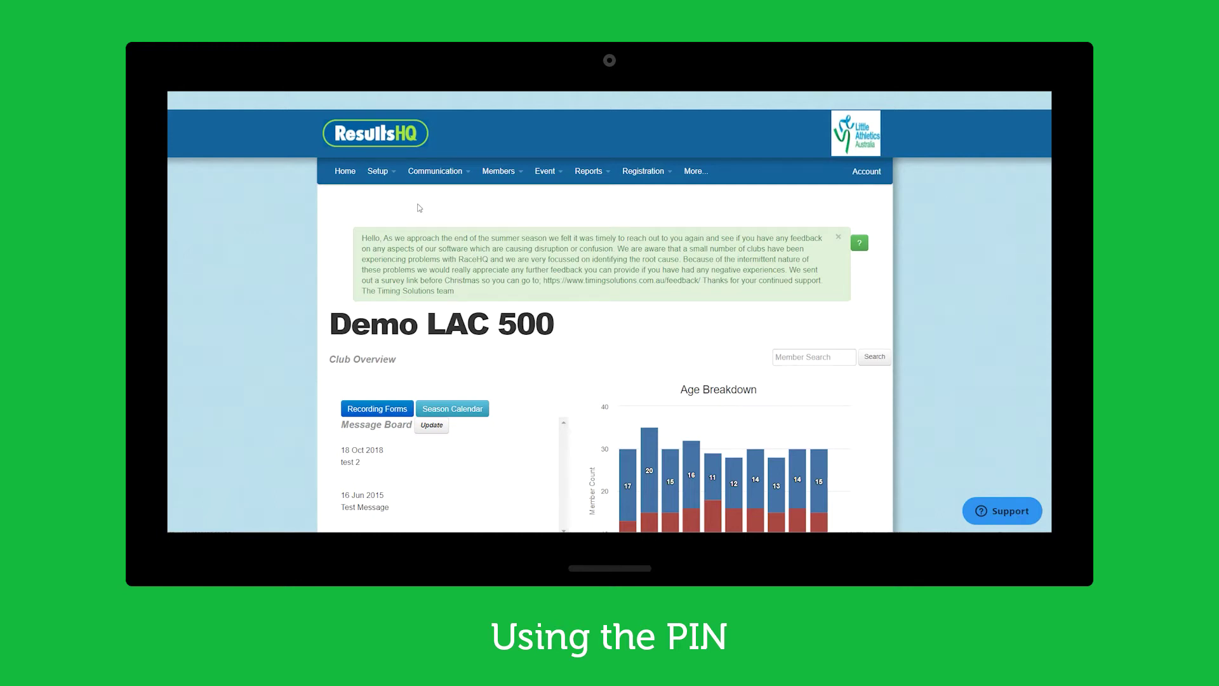
Go to Setup > Profile Details in ResultsHQ to reach the mobile results entry section
left_click(385, 176)
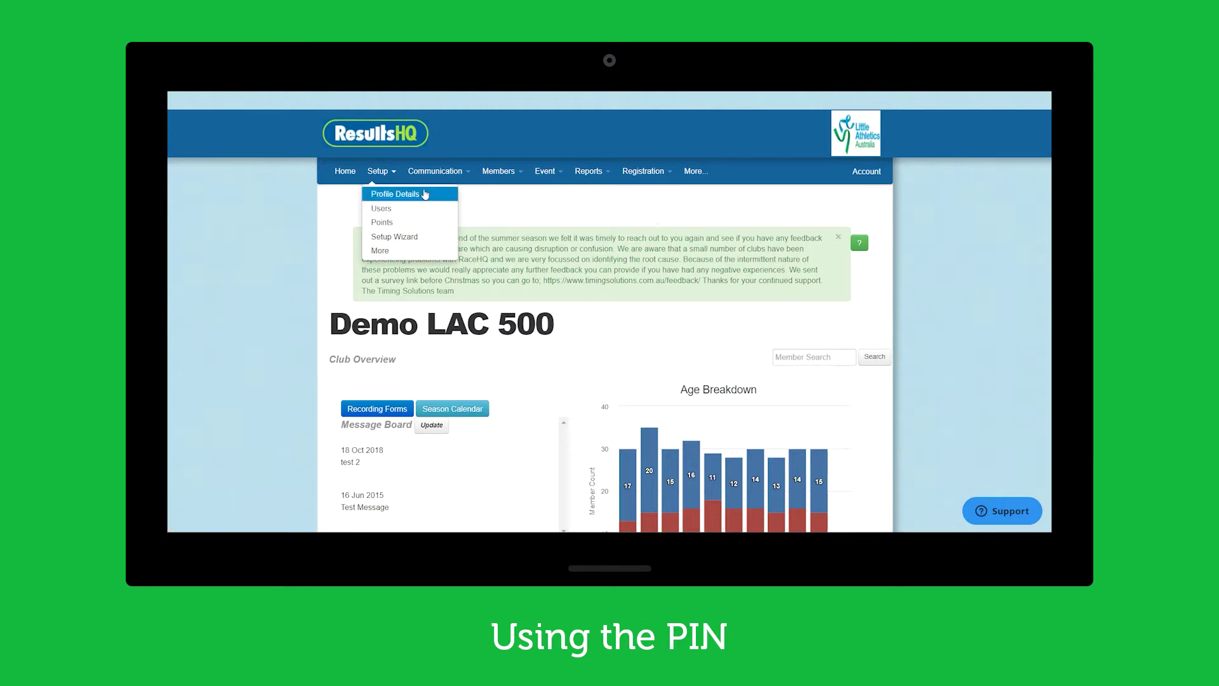
left_click(388, 197)
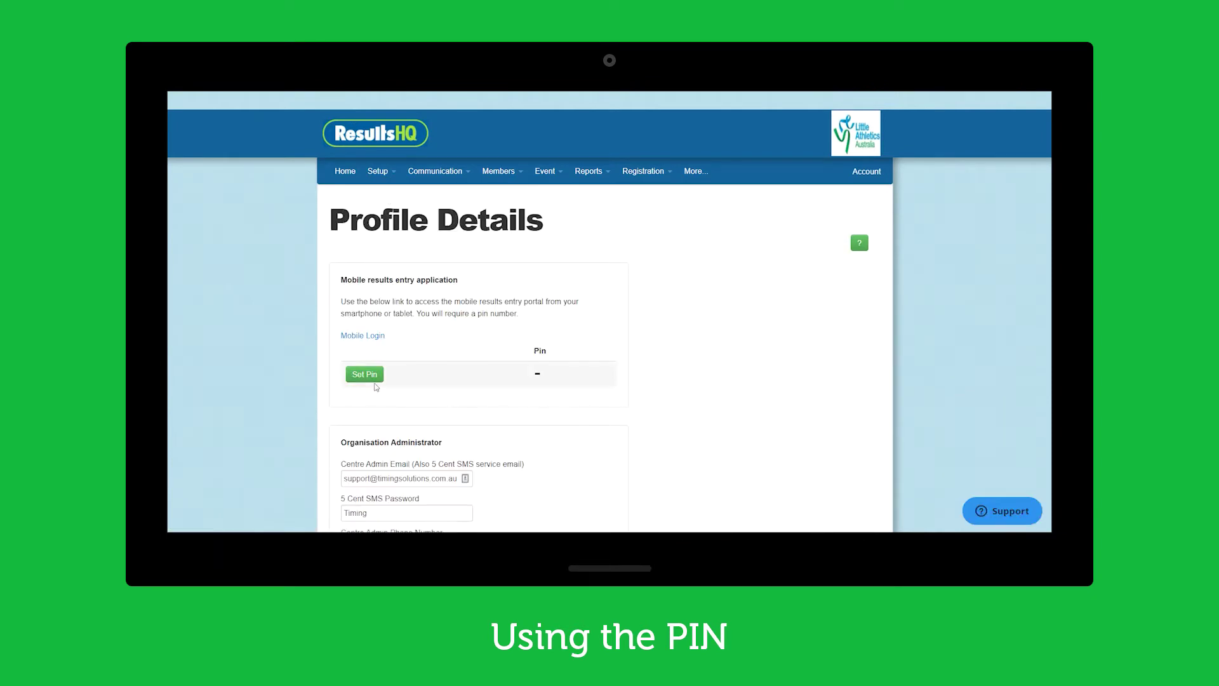
Generate a club PIN, remove it, then generate a fresh replacement PIN
left_click(375, 380)
left_click(387, 381)
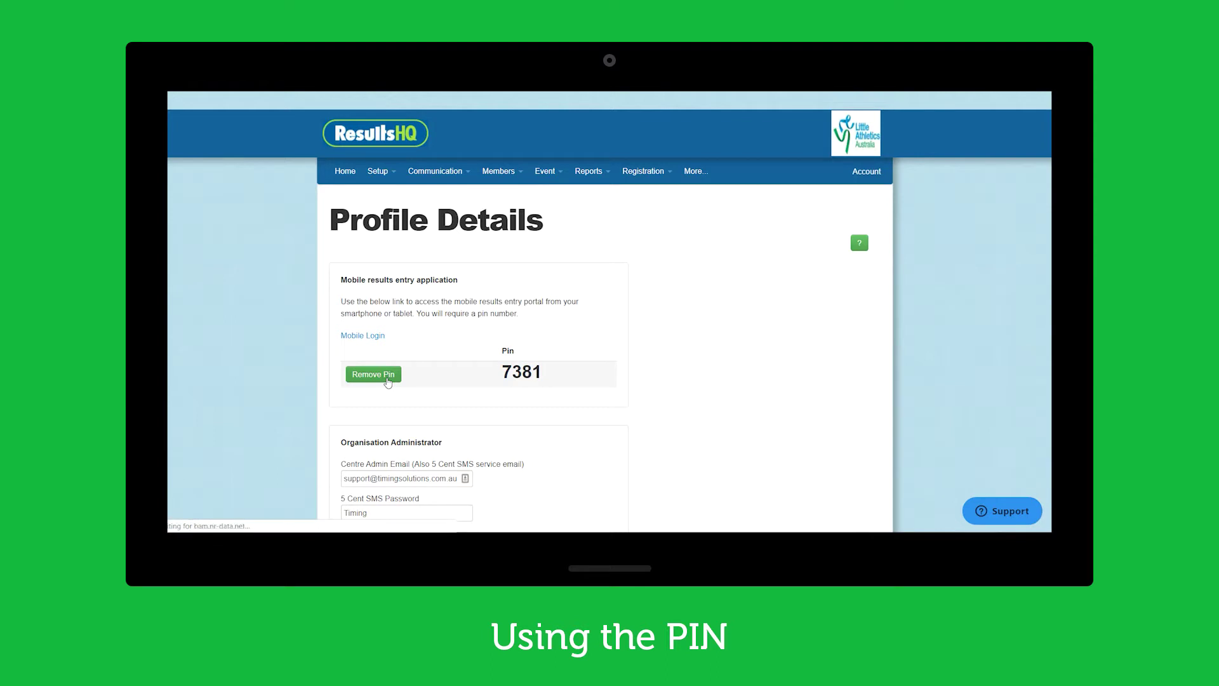
left_click(372, 376)
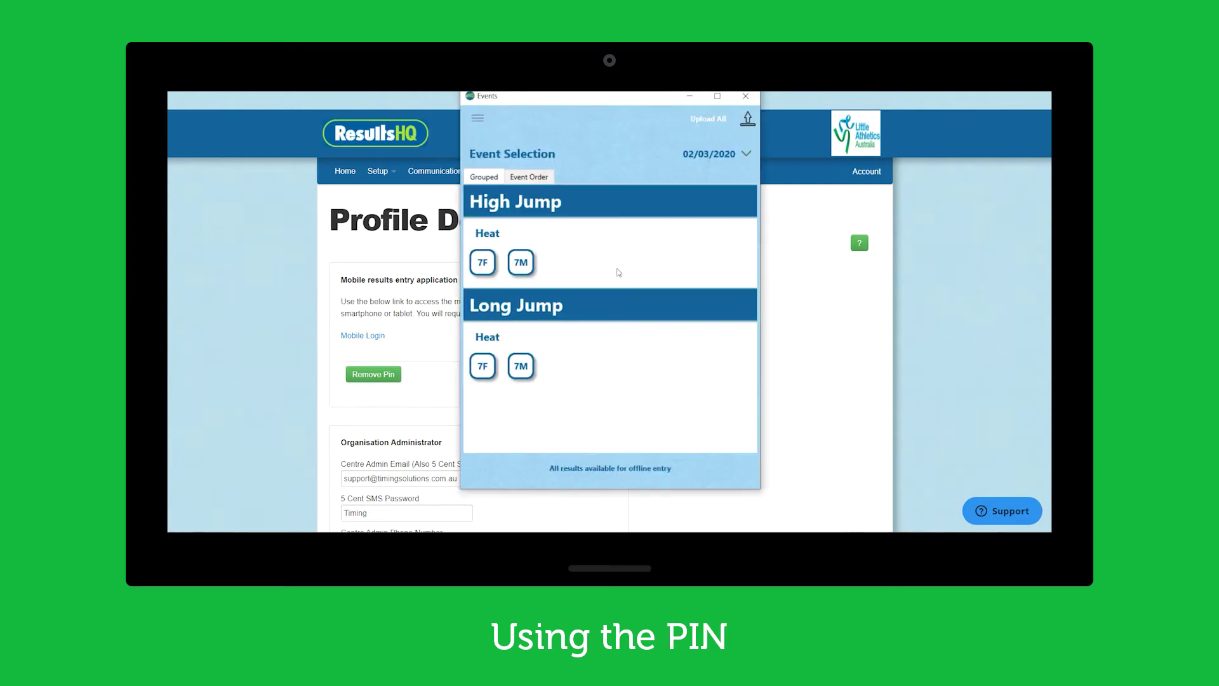
View High Jump 7M results, return to Event Selection, and open the side menu
left_click(523, 262)
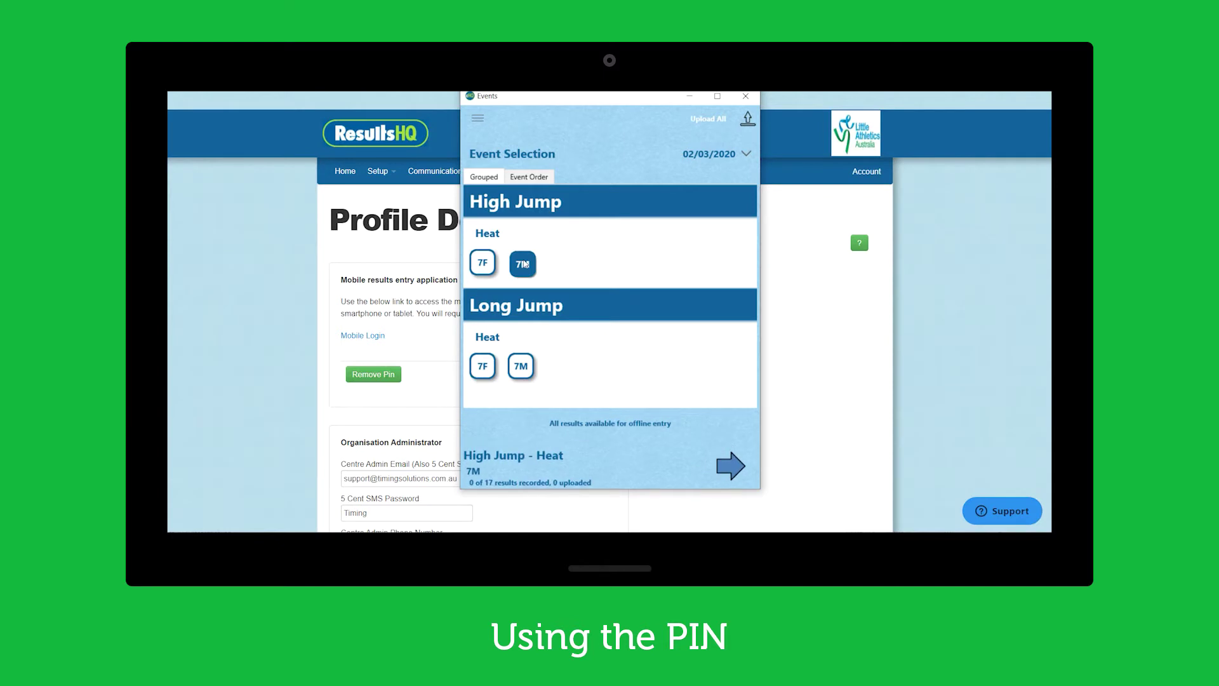
left_click(728, 465)
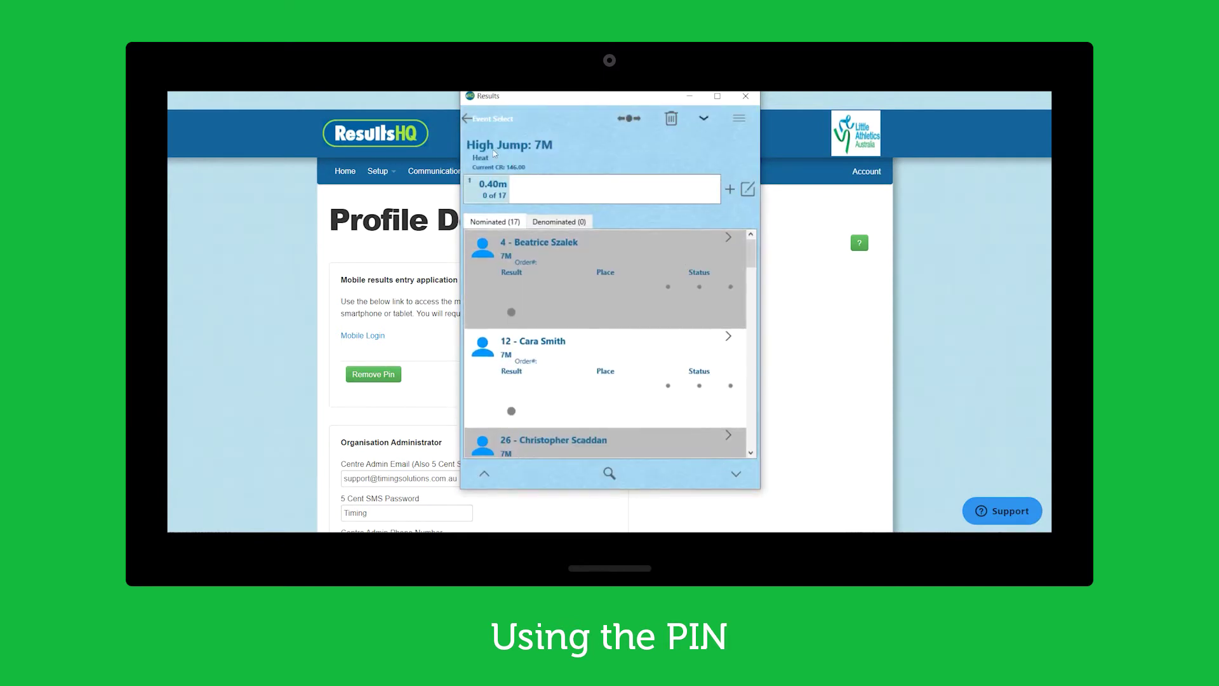
left_click(470, 119)
left_click(473, 120)
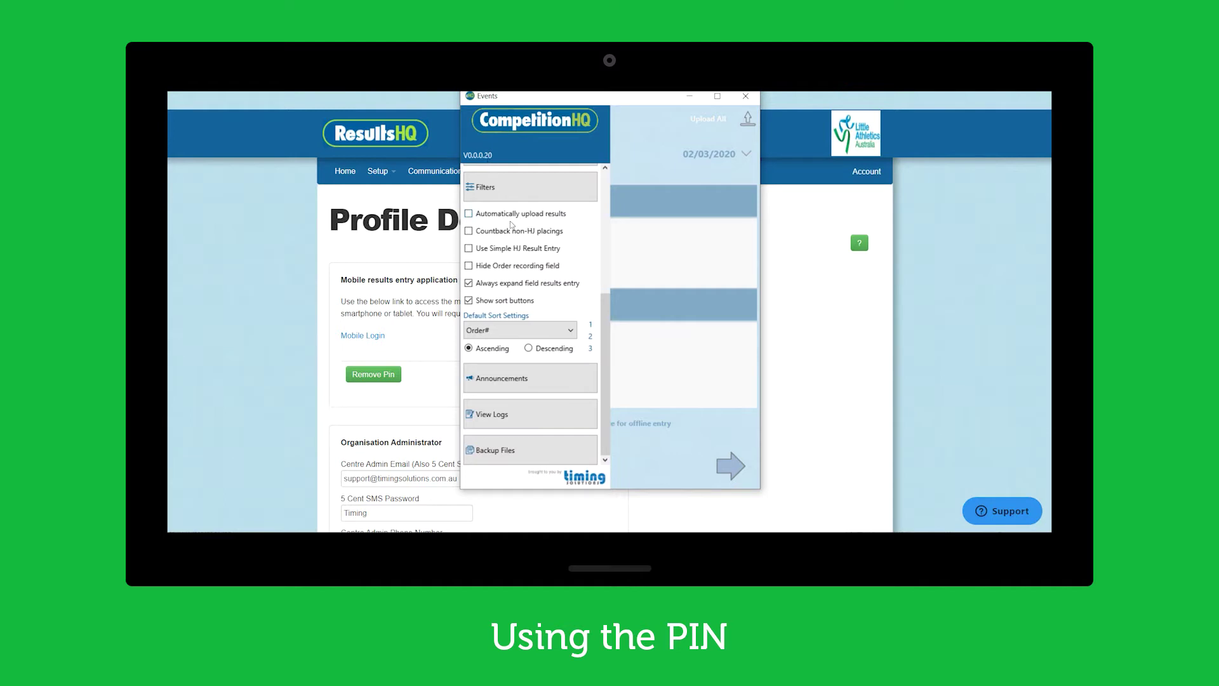
Sign out of CompetitionHQ and try logging in with the club account e-mail and password
scroll(514, 233, "up", 3)
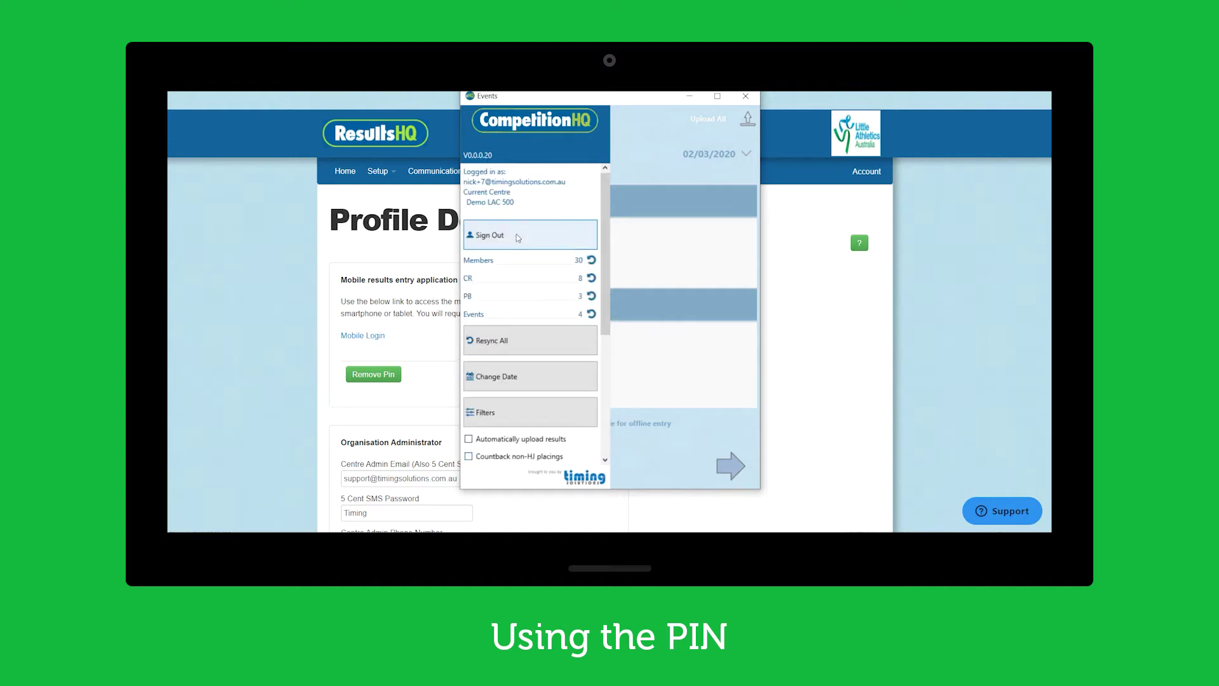
left_click(518, 237)
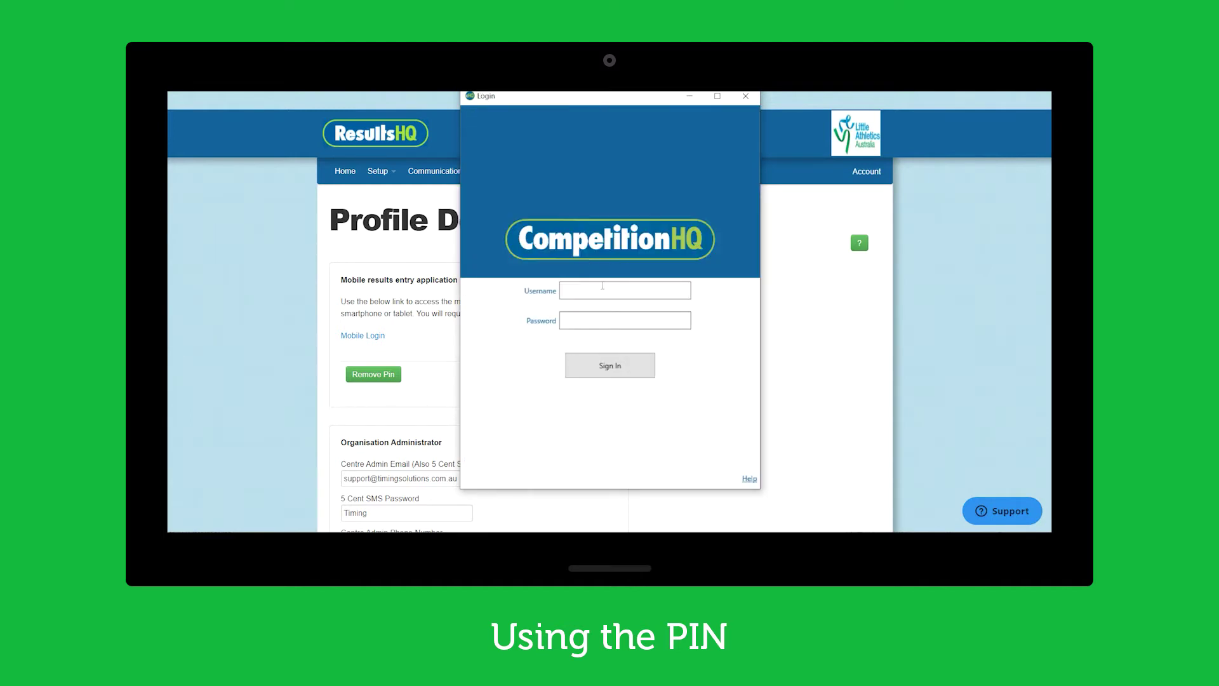
key("Tab")
type("•••••••")
key("Return")
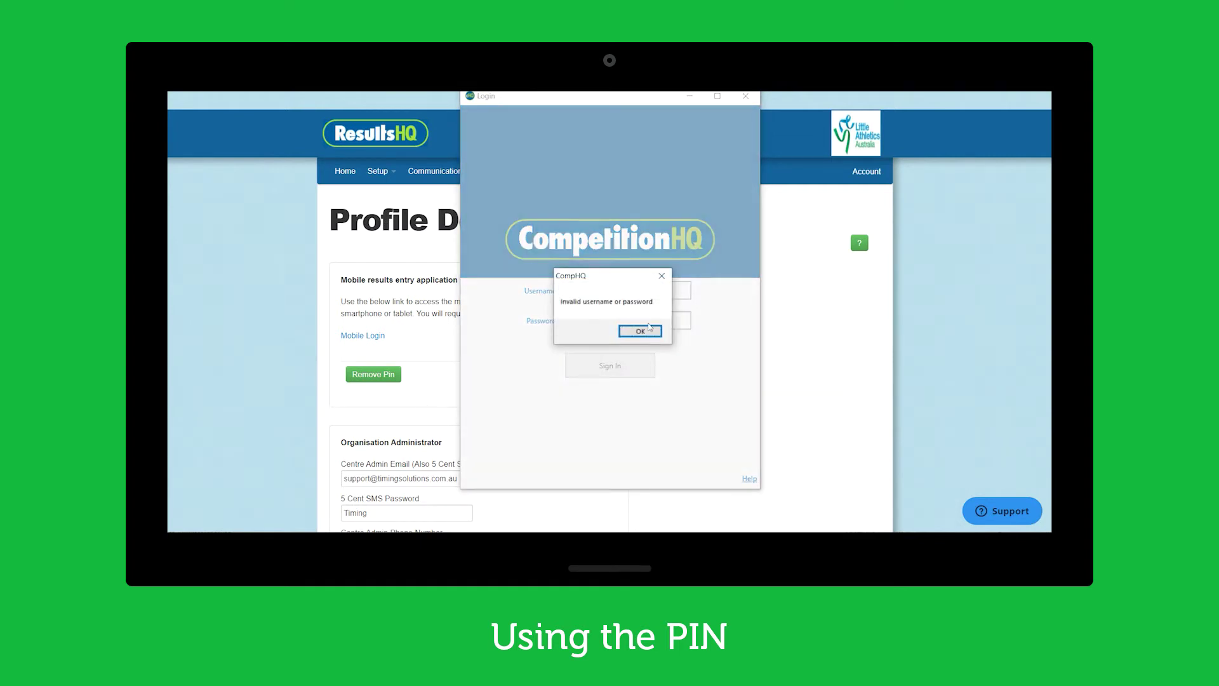
Correct the username's missing @, re-enter the password, and sign in successfully
left_click(640, 331)
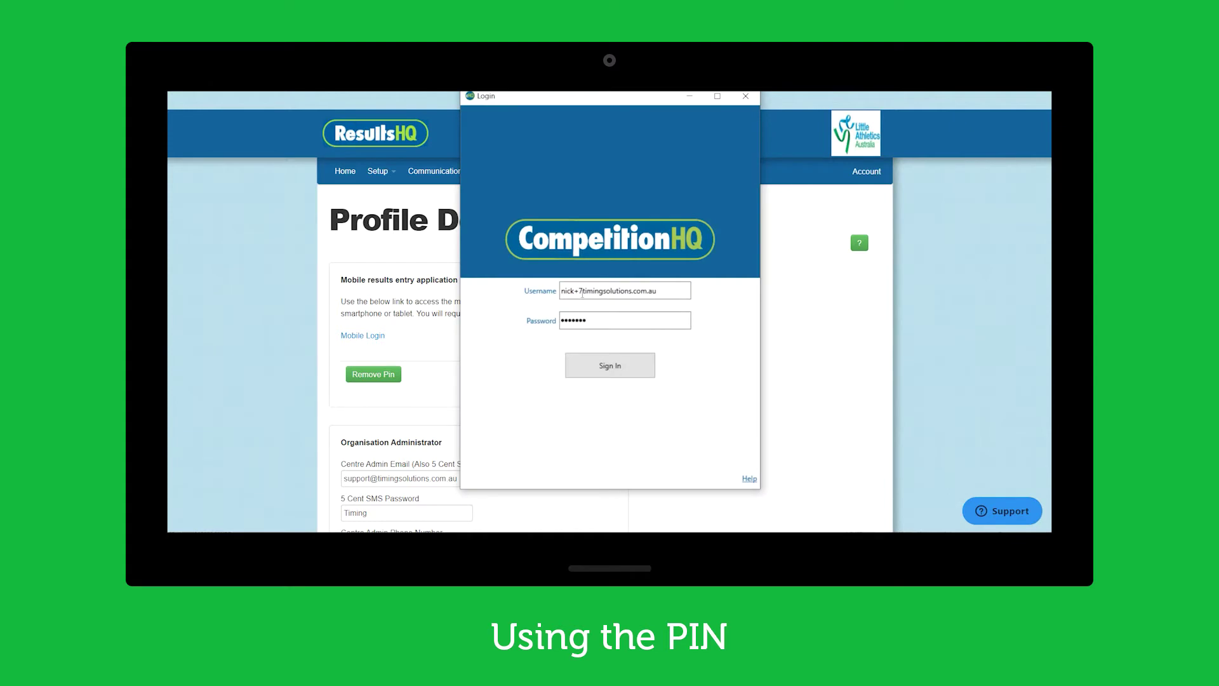
type("@")
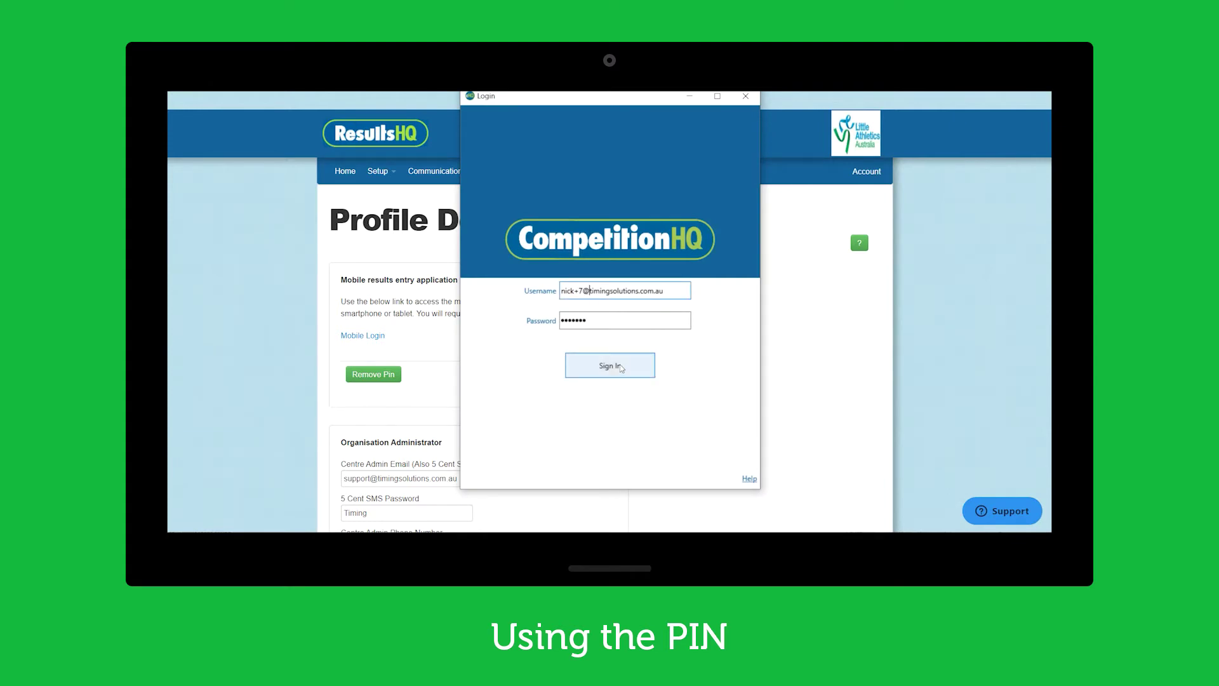
left_click(622, 368)
left_click(638, 331)
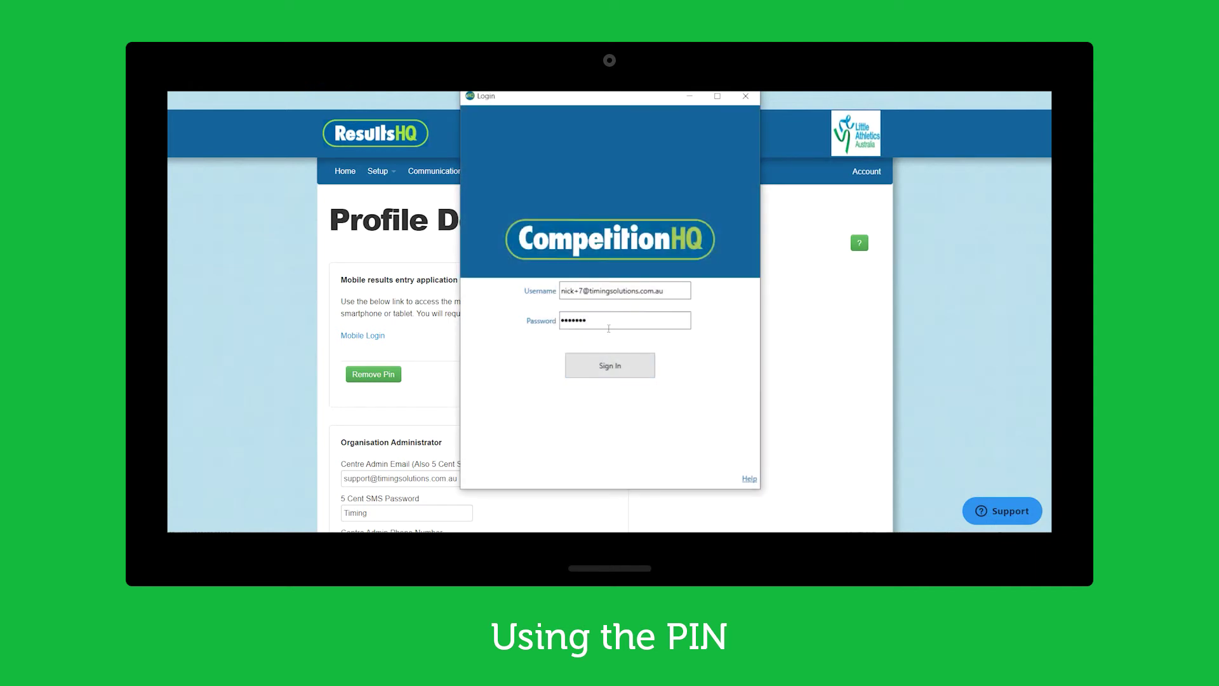
left_click_drag(608, 328, 470, 317)
type("••••••••")
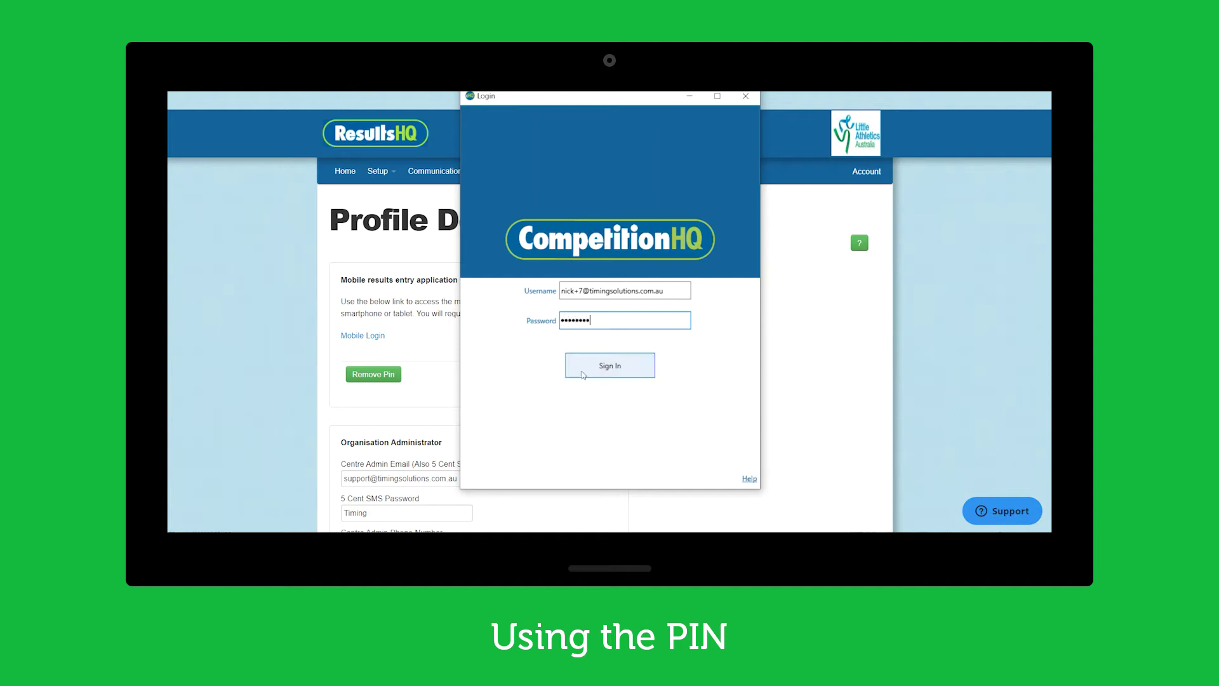
left_click(611, 374)
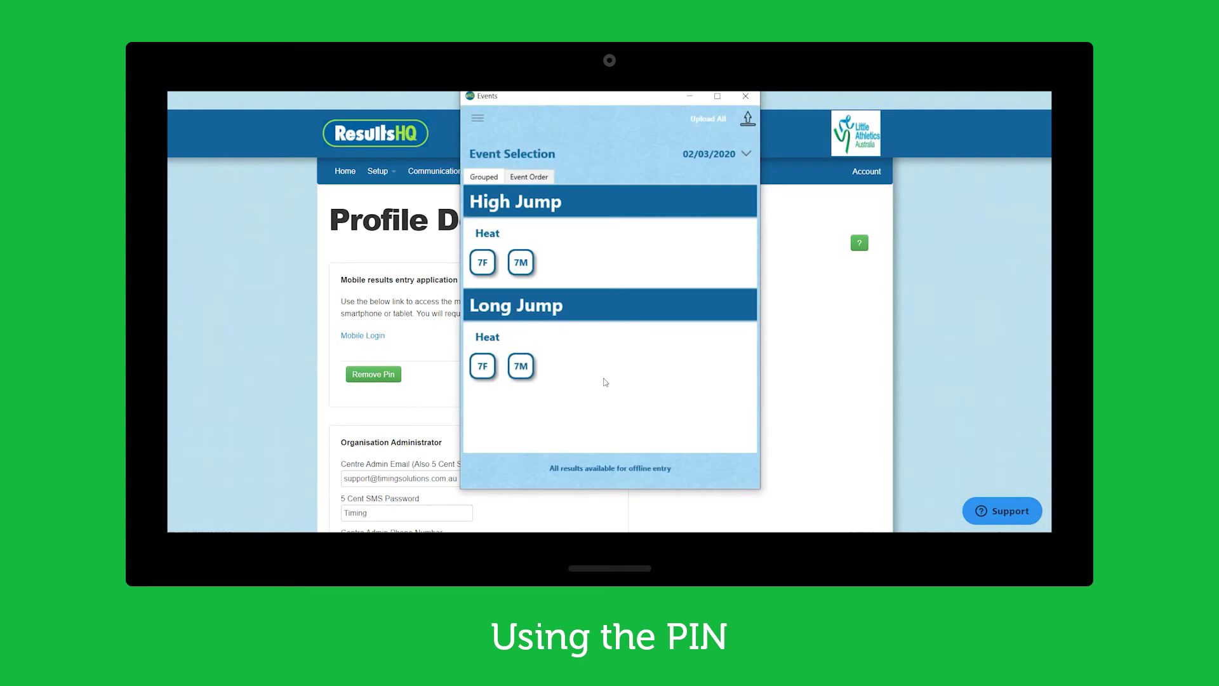
Open Long Jump 7M results entry, unlocking it with the four-digit club PIN
left_click(527, 375)
left_click(740, 476)
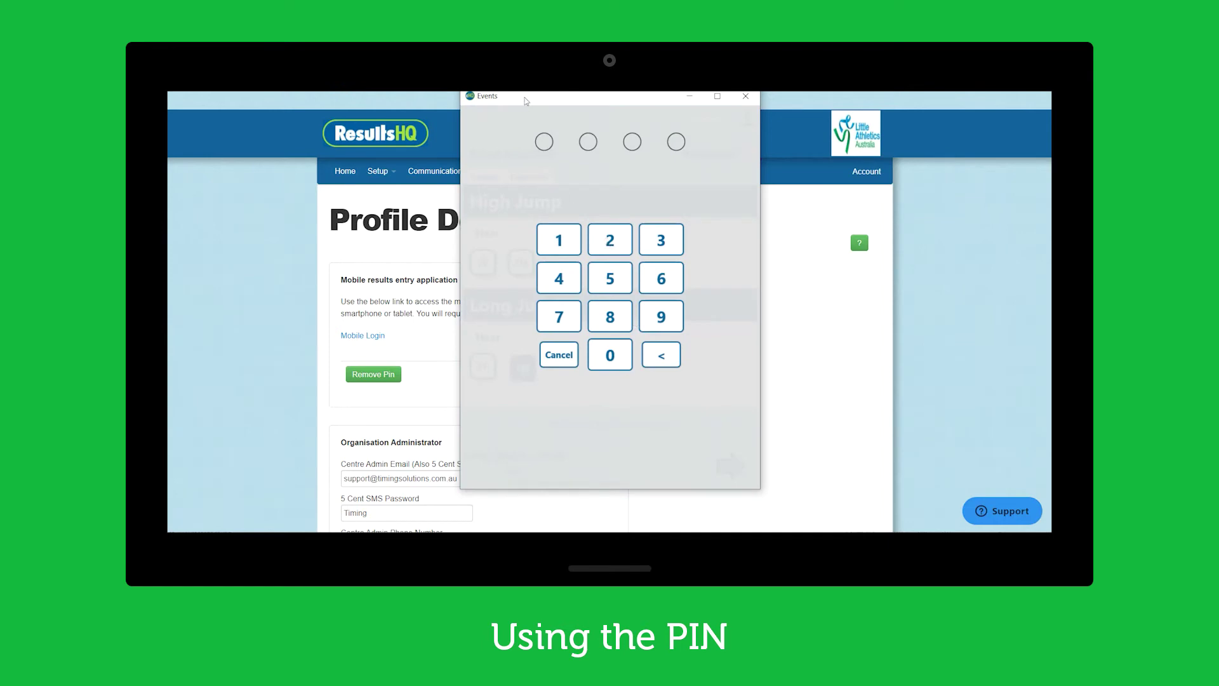
left_click_drag(526, 97, 659, 107)
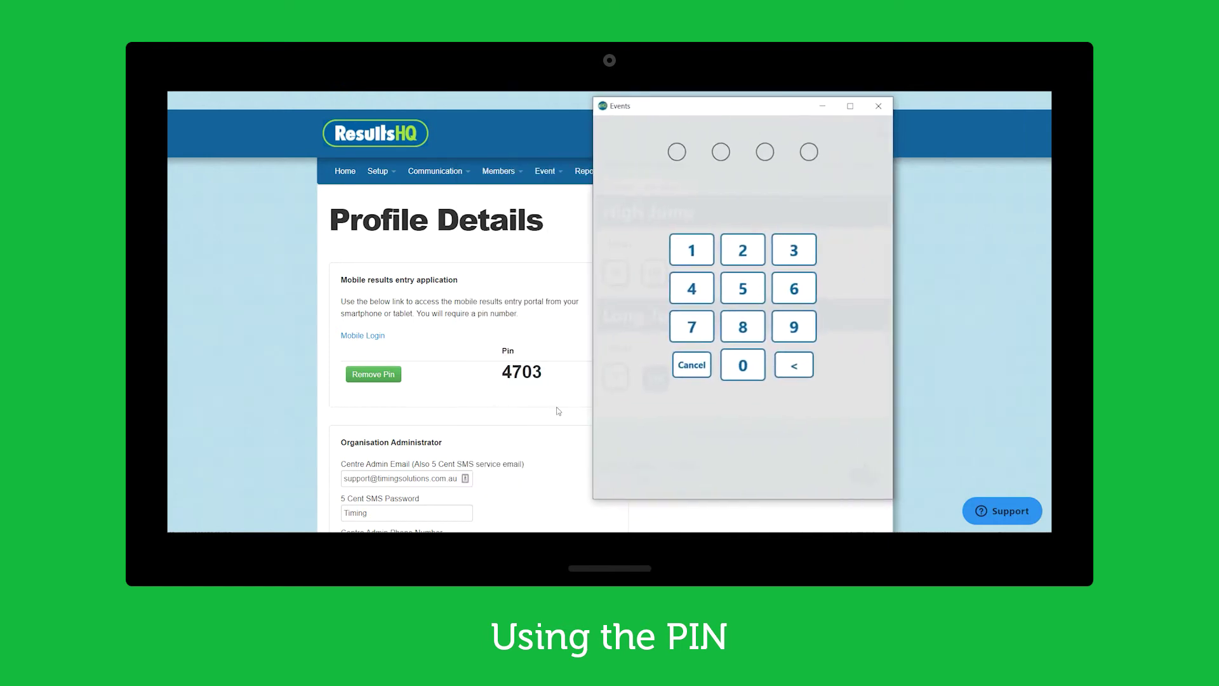
left_click(684, 293)
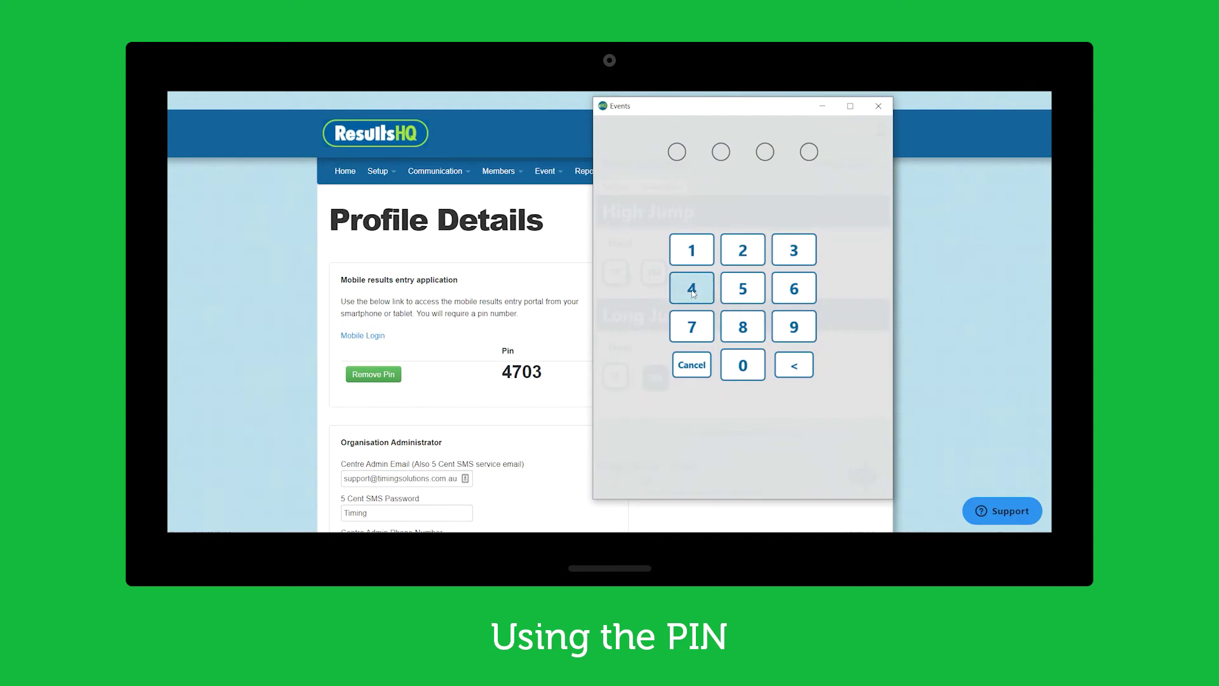
left_click(691, 327)
left_click(732, 365)
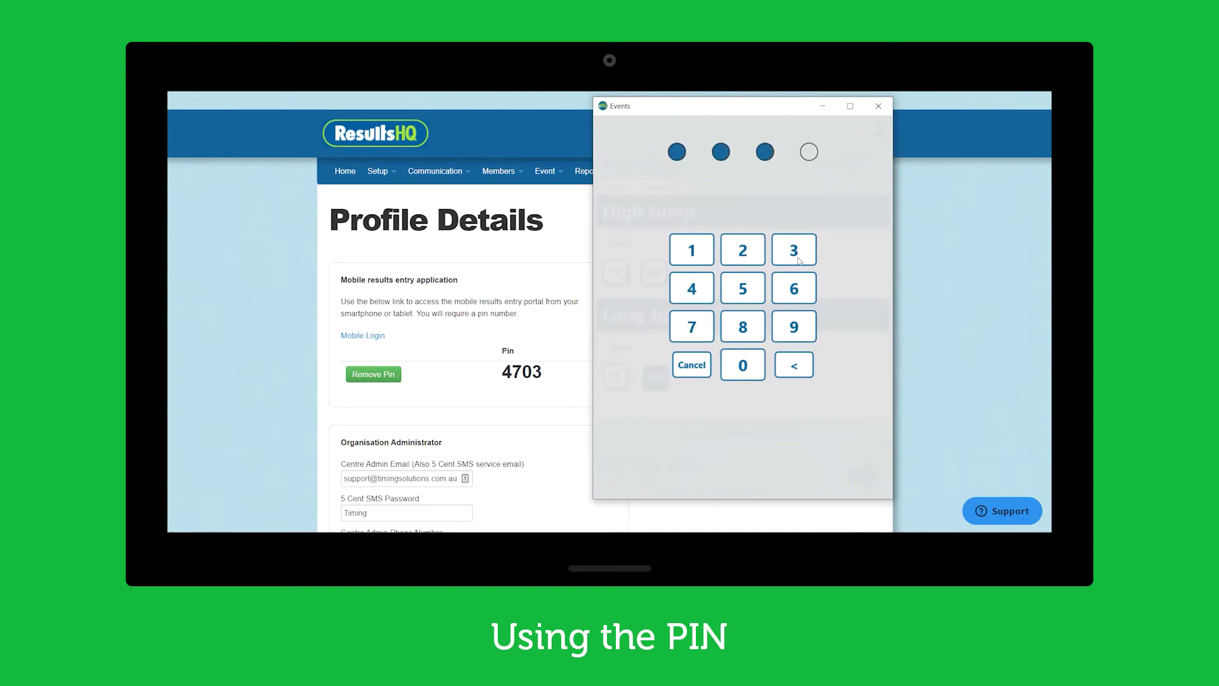
left_click(799, 252)
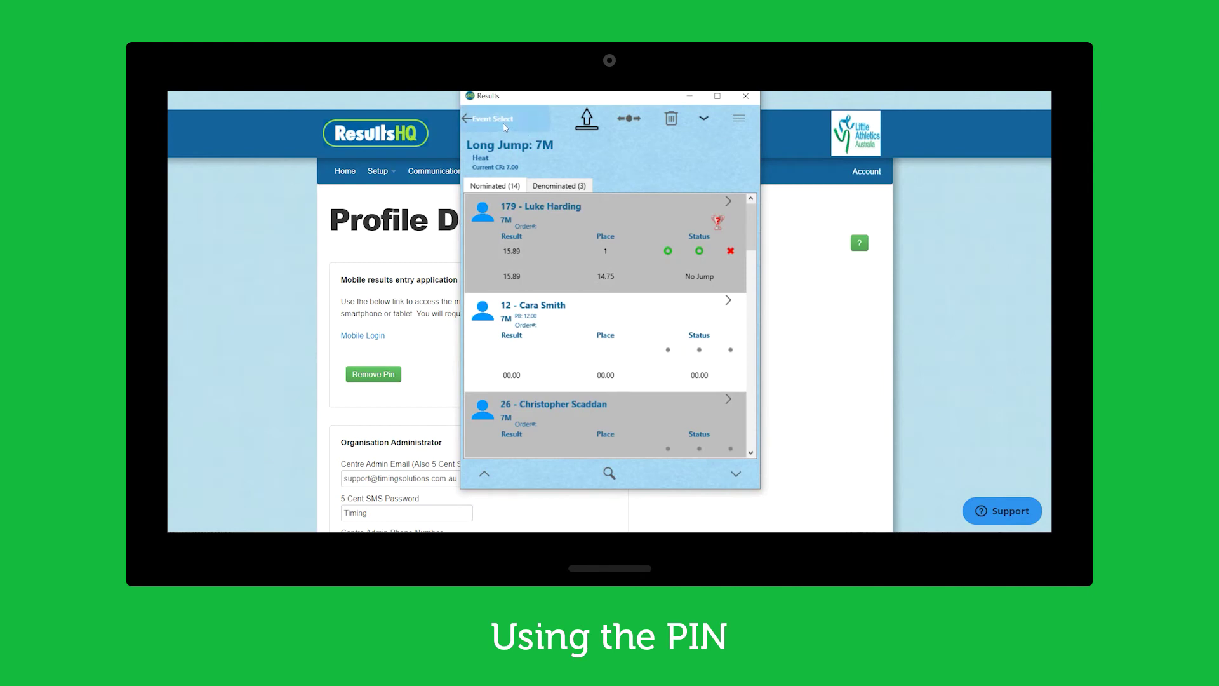
Leave Long Jump 7M, view Long Jump 7F results, then return and deselect 7F
left_click(504, 126)
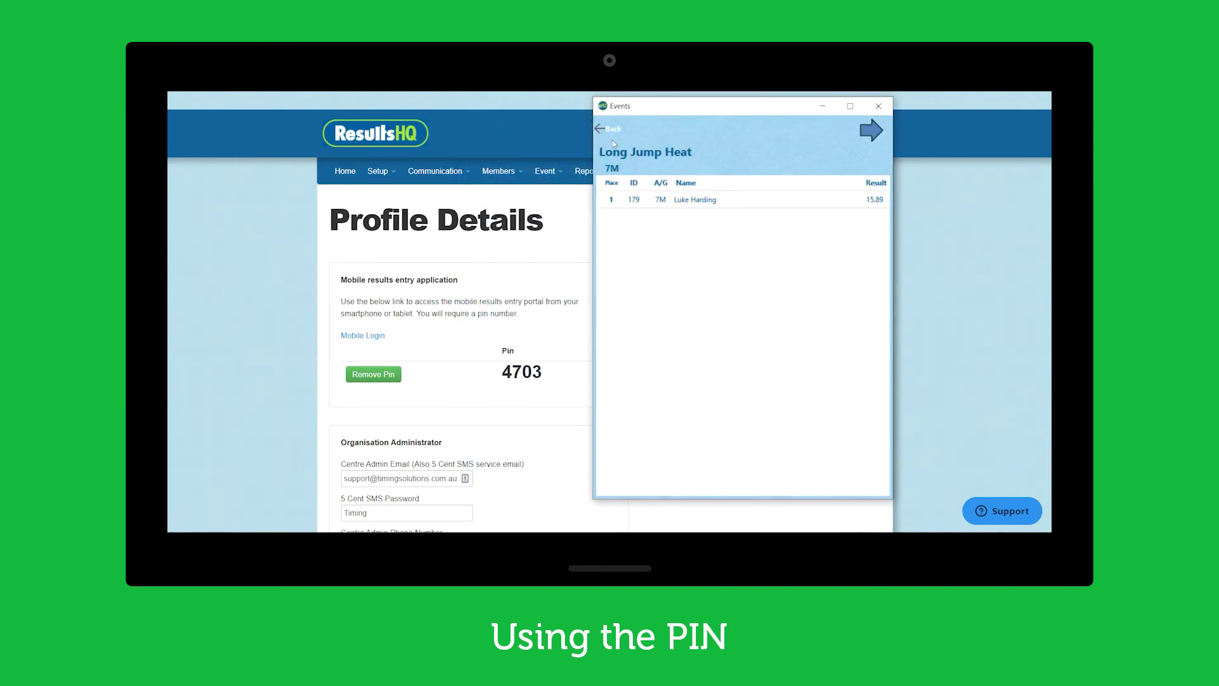
left_click(608, 130)
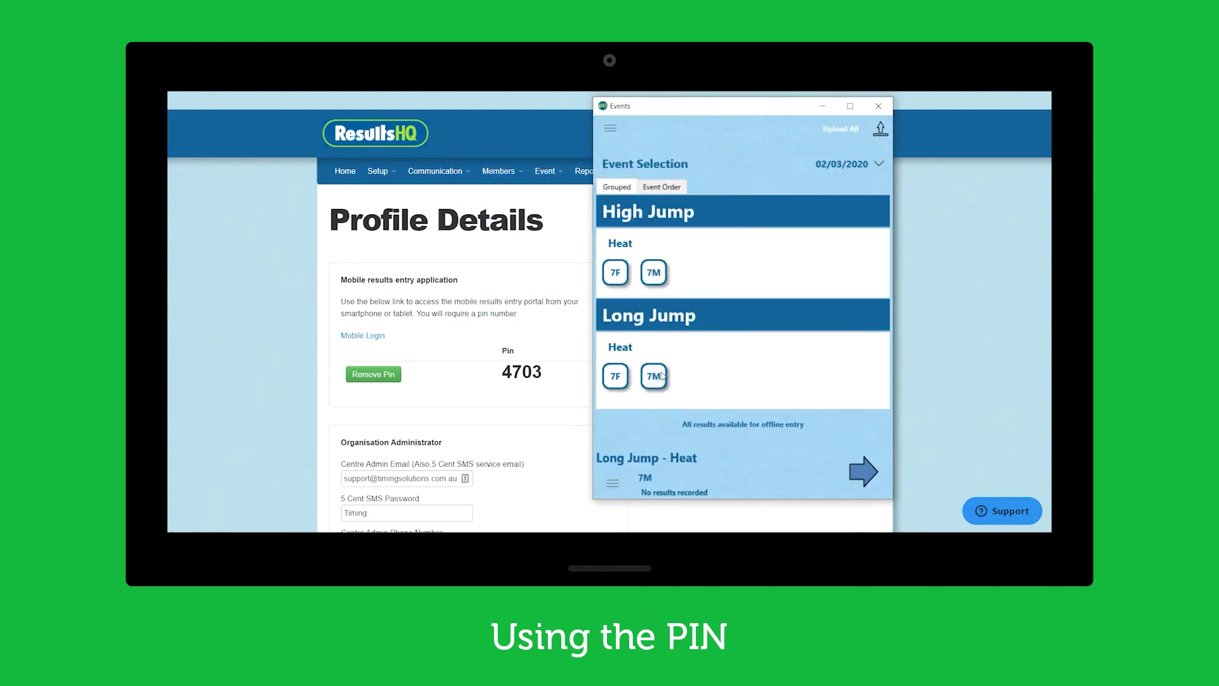
left_click(615, 376)
left_click(863, 476)
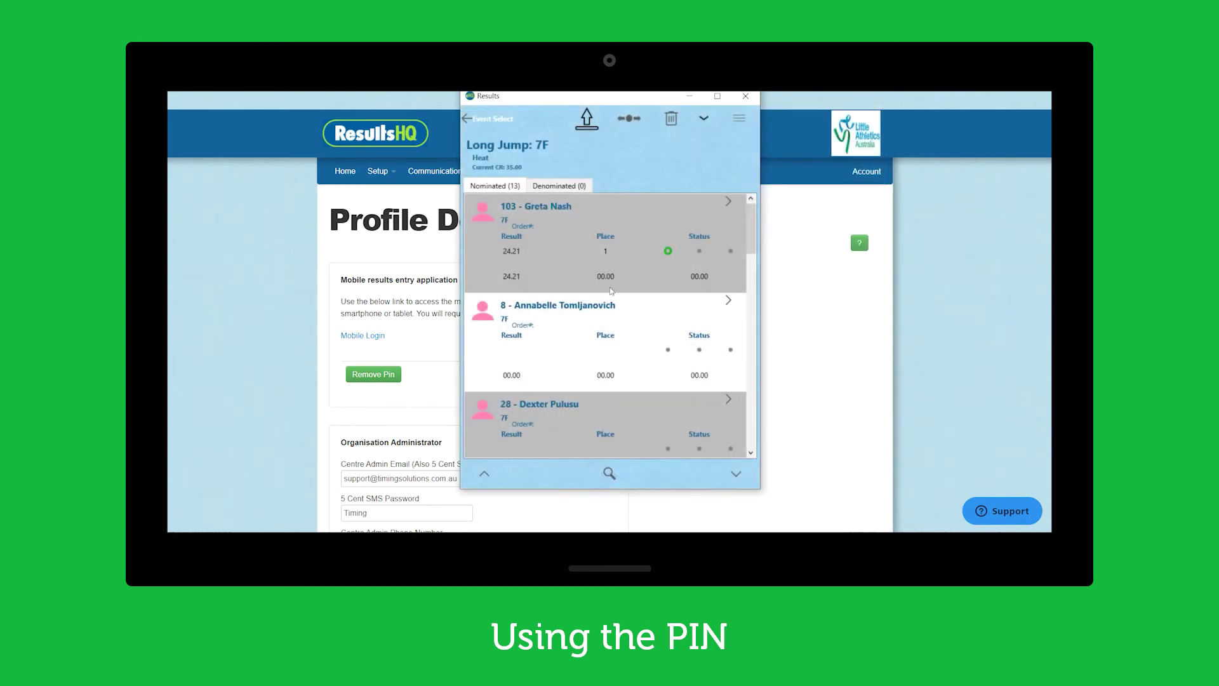
left_click(480, 120)
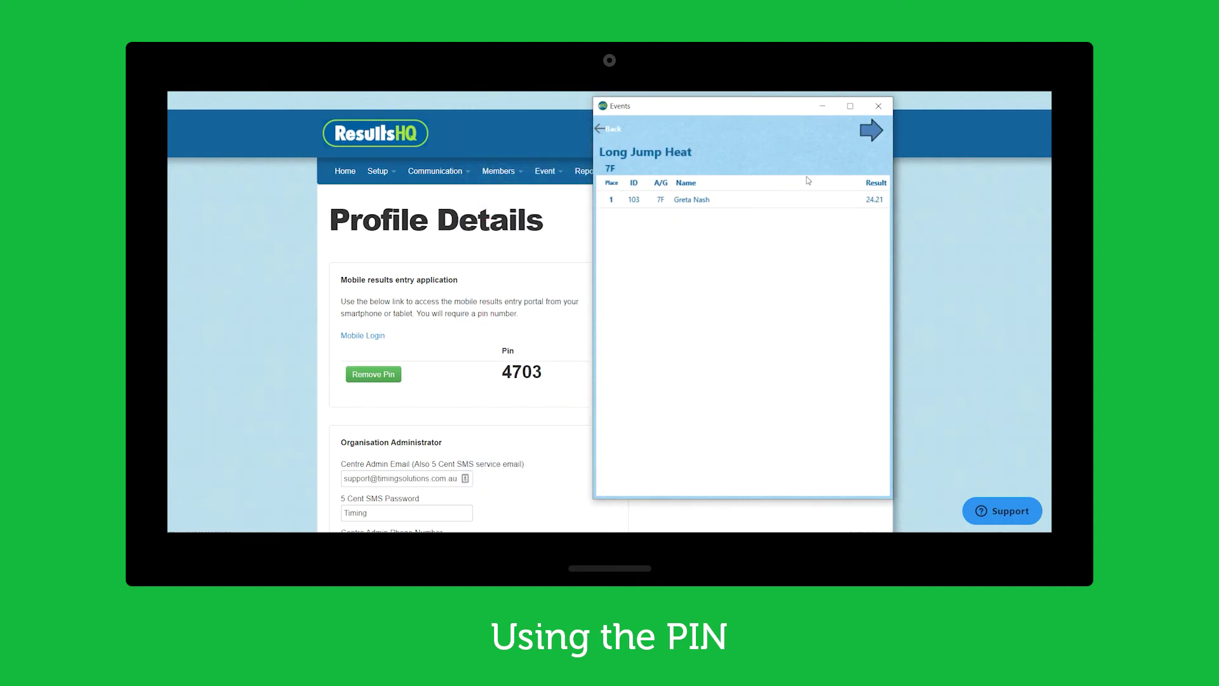
left_click(612, 129)
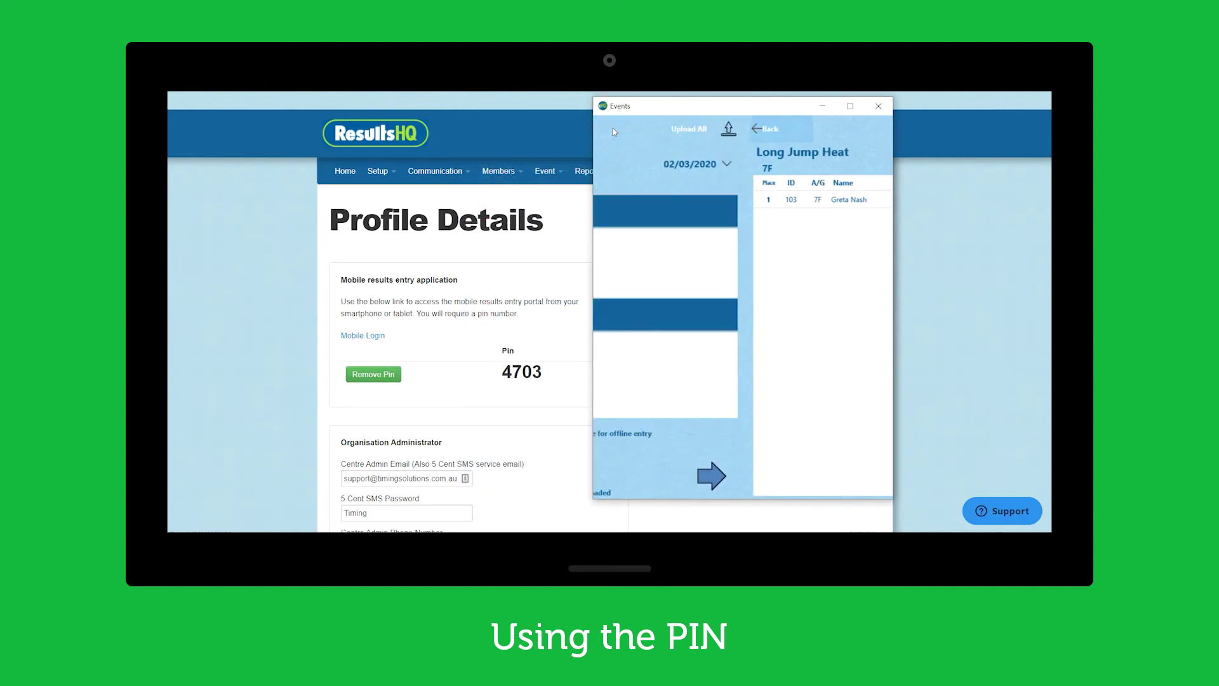
left_click(619, 378)
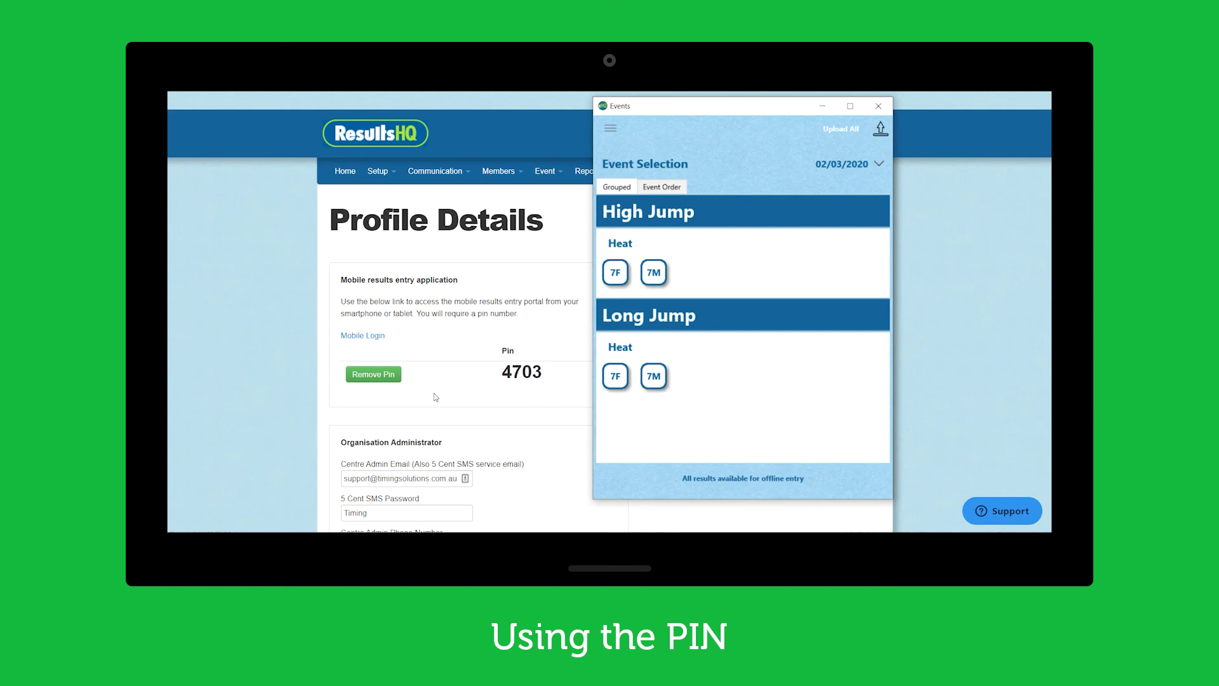
Remove the club PIN in ResultsHQ Profile Details and return to CompetitionHQ
left_click(413, 389)
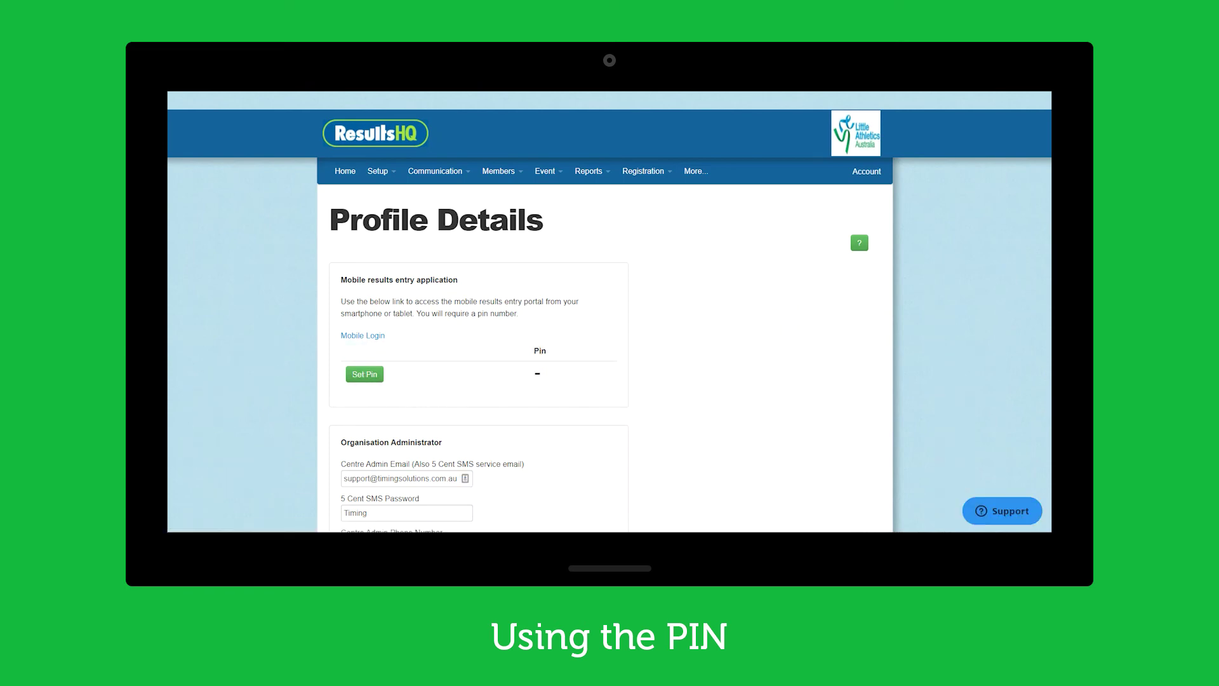
key("alt+Tab")
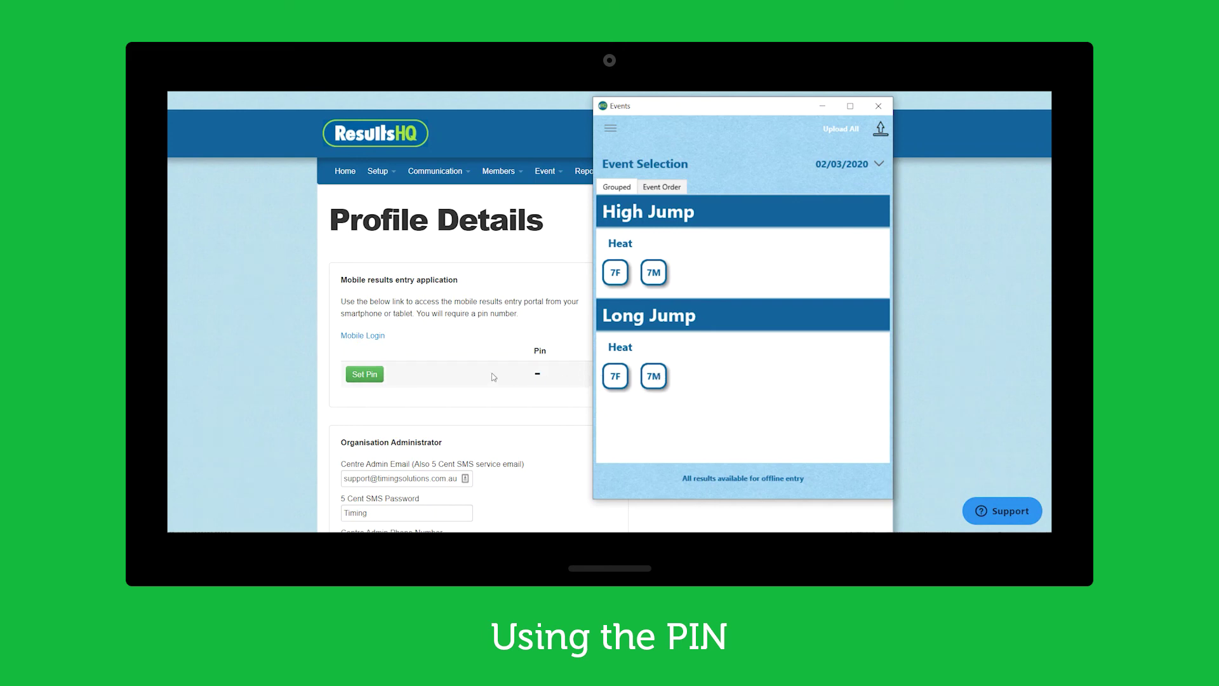
Reopen ResultsHQ Profile Details, then select the Long Jump 7M heat in CompetitionHQ
left_click(387, 172)
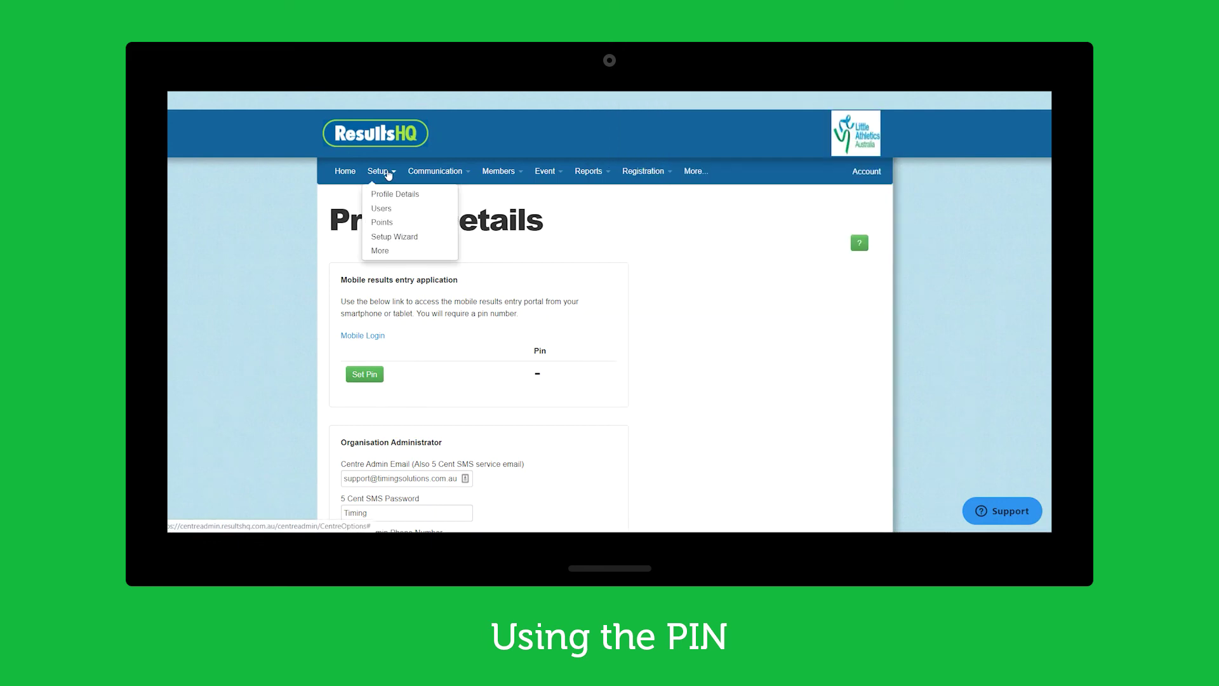
left_click(638, 204)
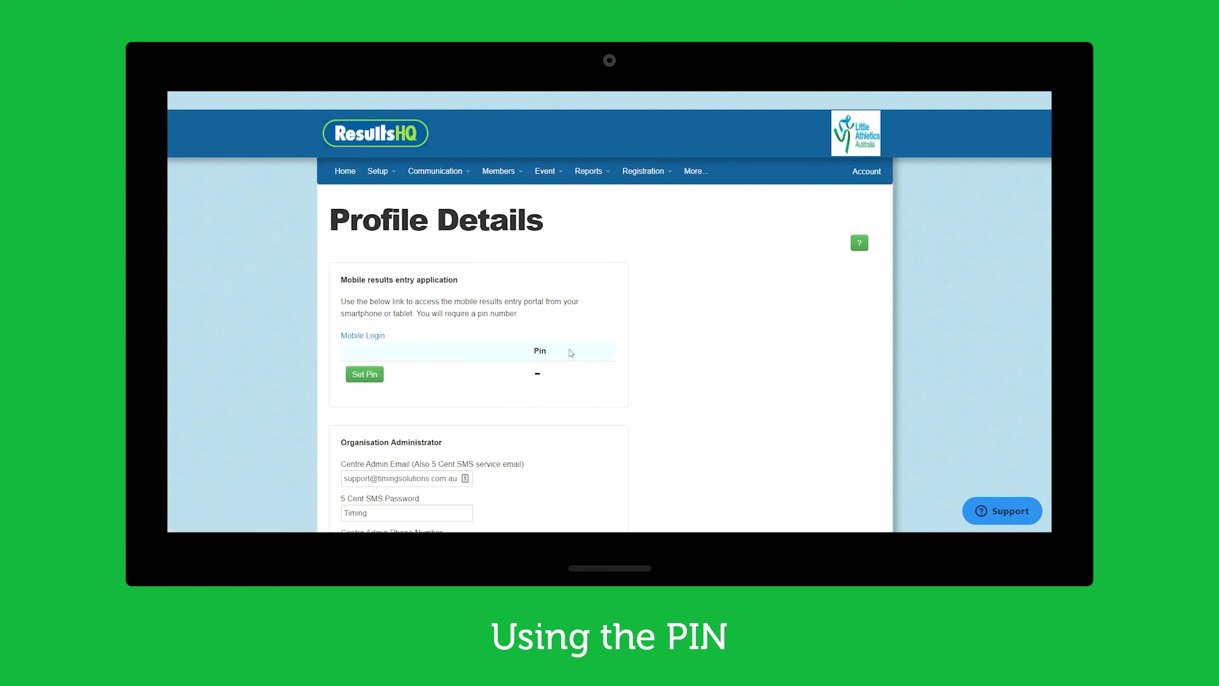
key("alt+Tab")
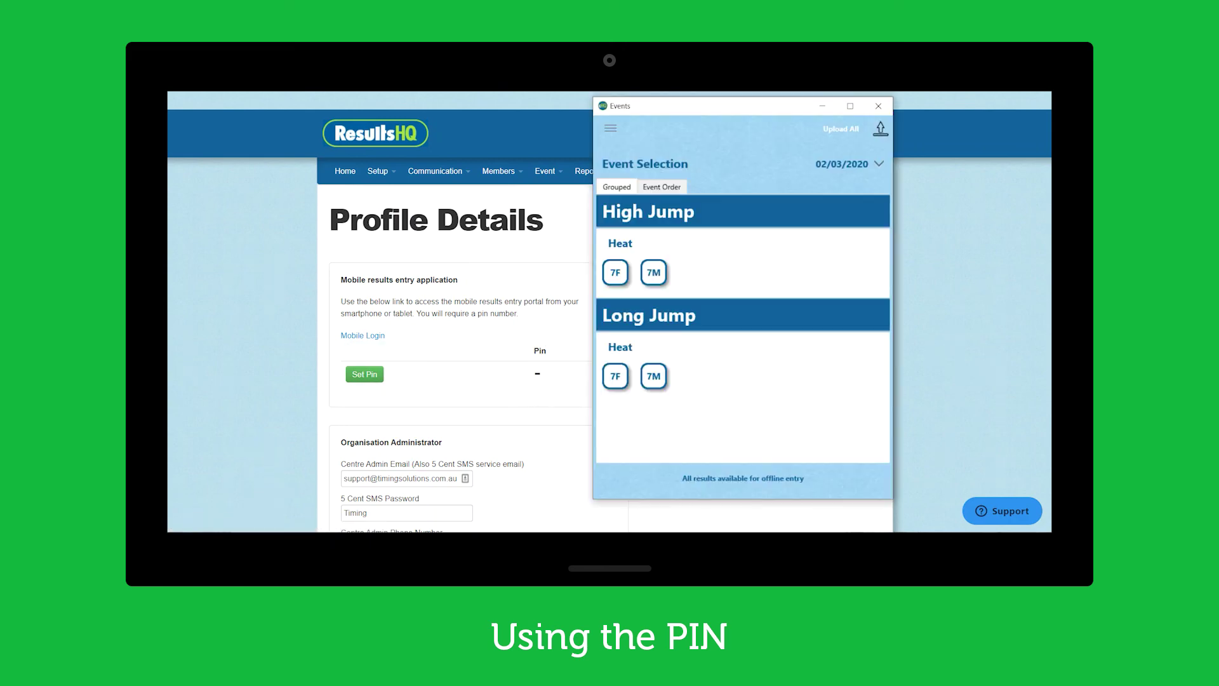
left_click(661, 379)
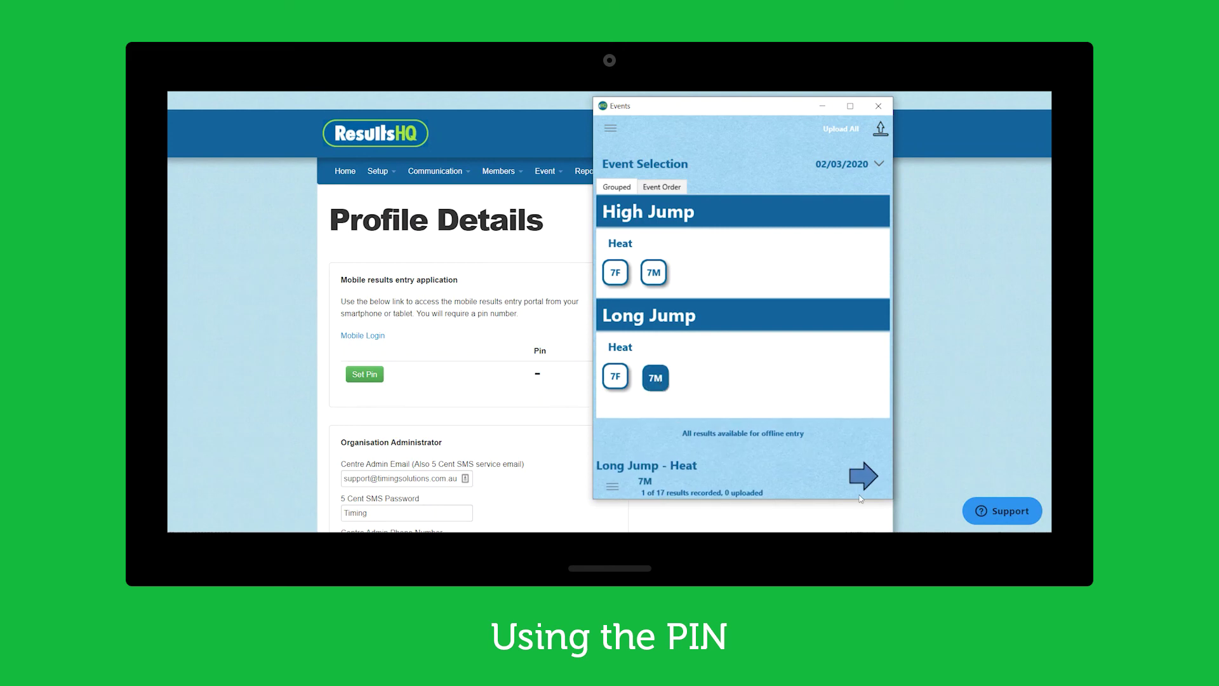